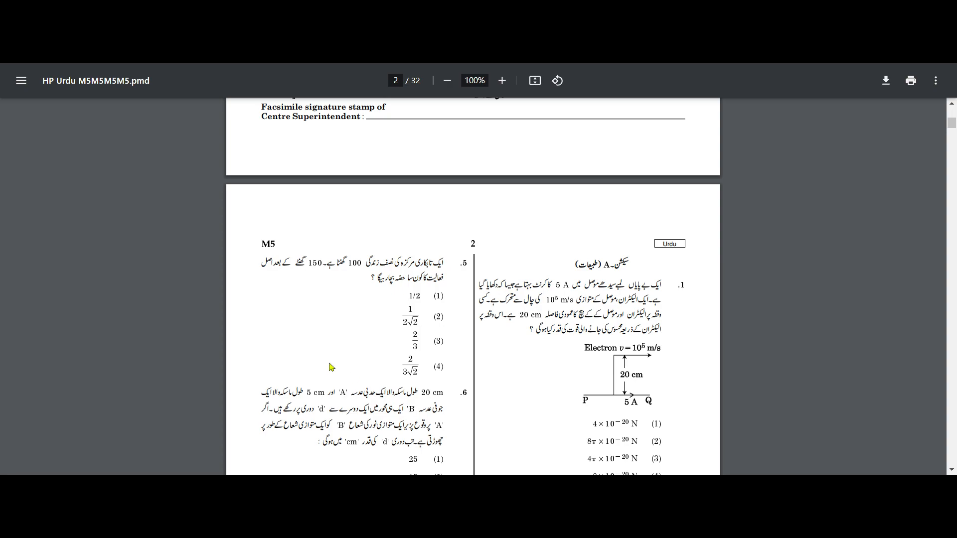
{"action": "scroll", "coordinate": [421, 340], "scroll_direction": "down", "scroll_amount": 4}
{"action": "scroll", "coordinate": [421, 340], "scroll_direction": "up", "scroll_amount": 4}
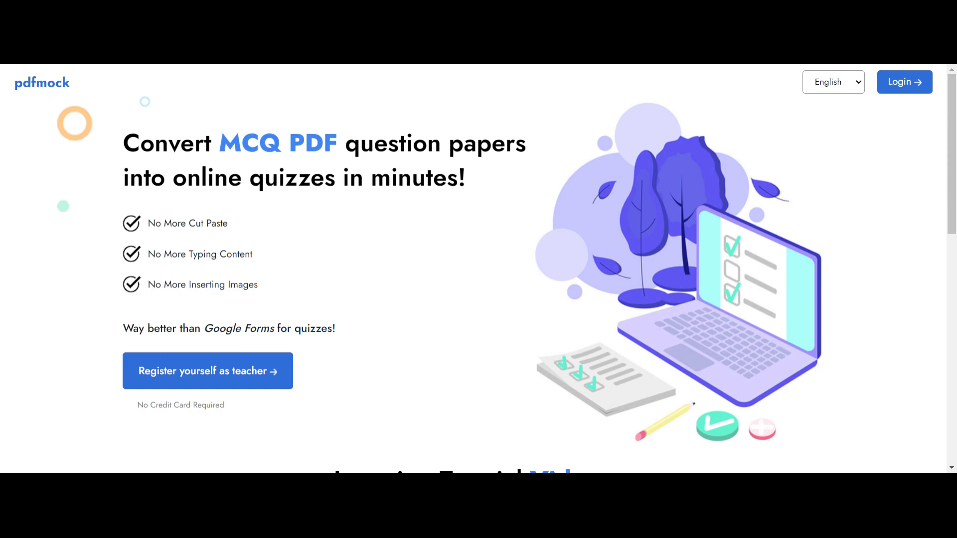
Examine the organization and teacher fields in the teacher registration form and leave it without registering
{"action": "left_click", "coordinate": [178, 379]}
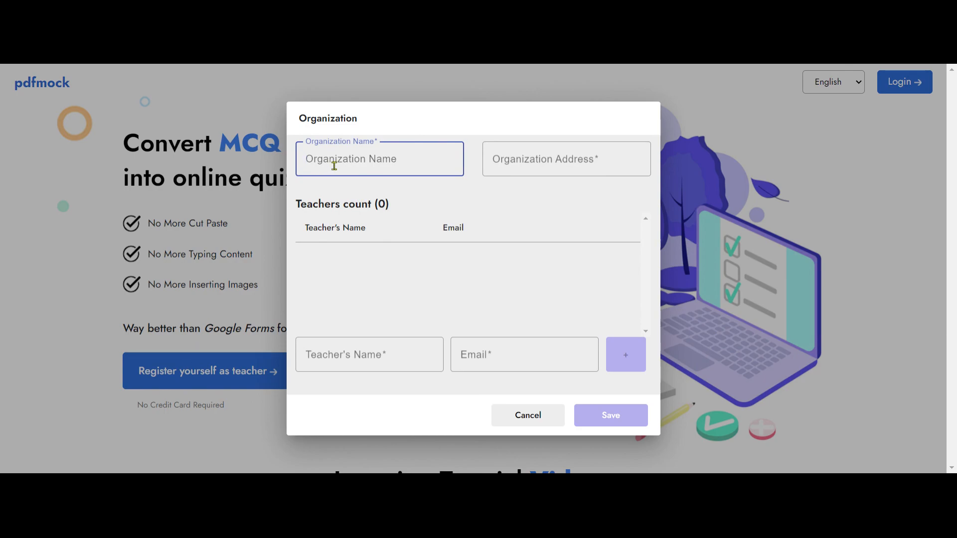
{"action": "left_click", "coordinate": [500, 162]}
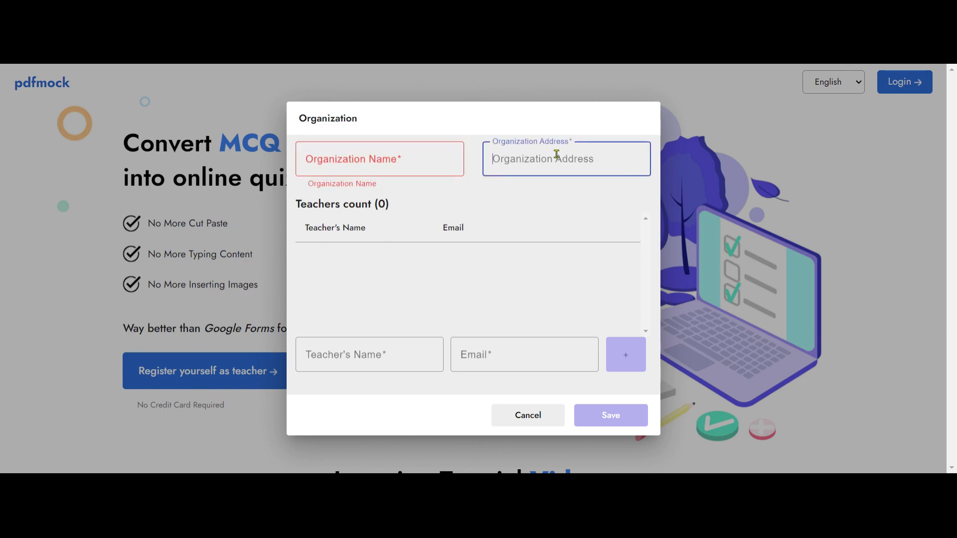
{"action": "left_click", "coordinate": [351, 352]}
{"action": "left_click", "coordinate": [475, 358]}
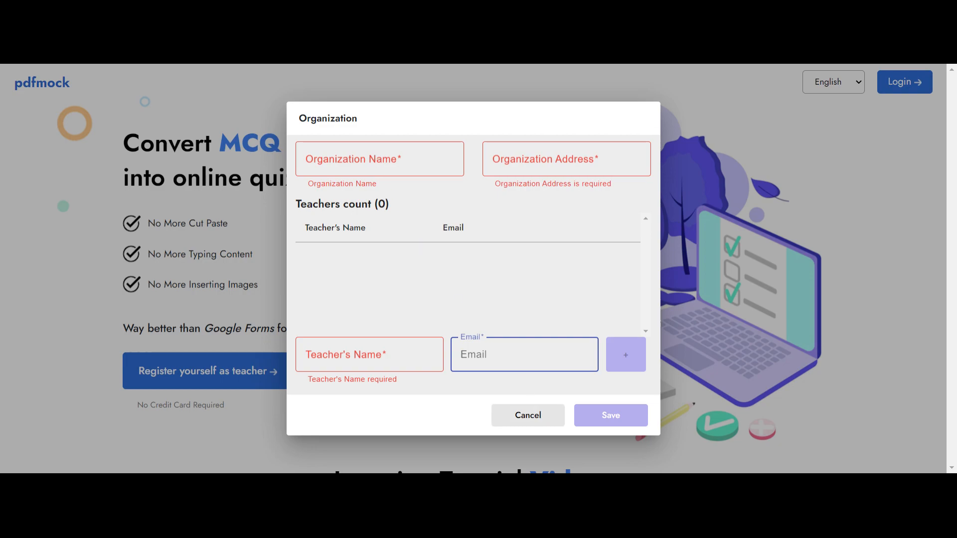
{"action": "left_click", "coordinate": [536, 417]}
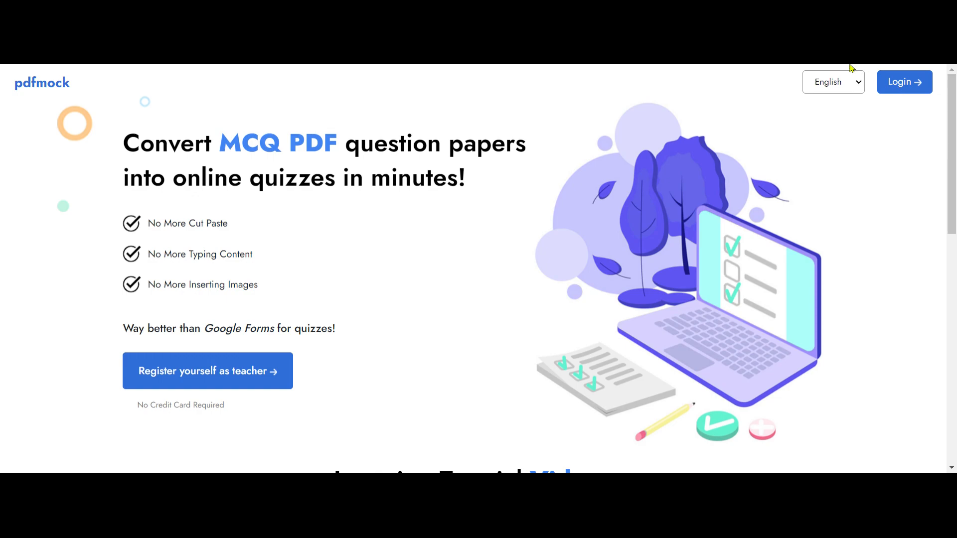
Switch to the teacher's tests dashboard and create a test from the Urdu M5 question paper PDF
{"action": "left_click", "coordinate": [224, 12]}
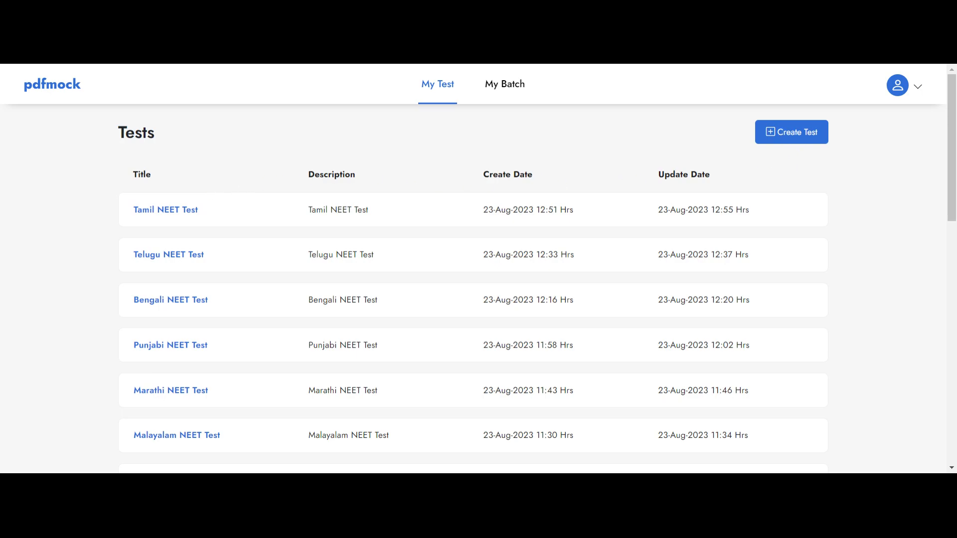
{"action": "left_click", "coordinate": [792, 132]}
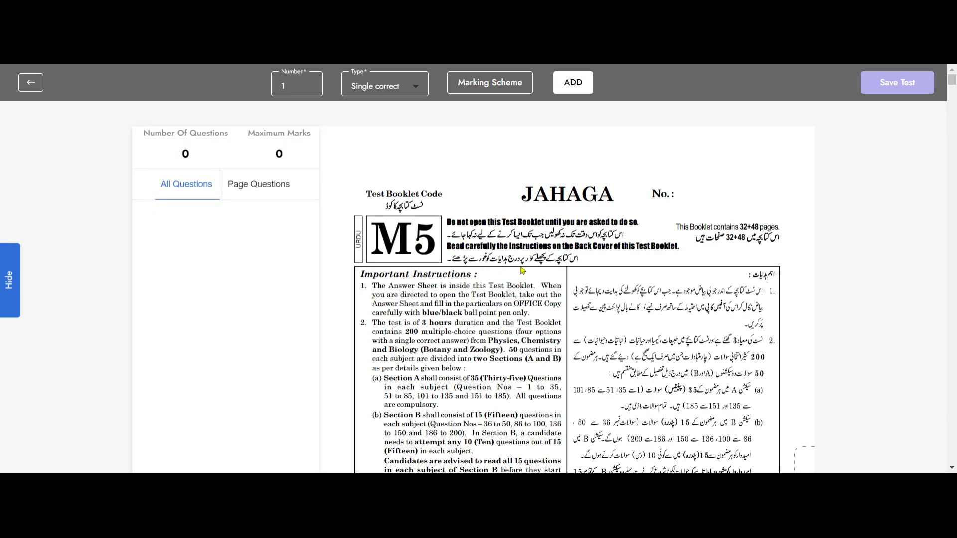
Keep question 1 as Single correct and set its marking scheme to 4 for correct and -1 for incorrect answers
{"action": "scroll", "coordinate": [522, 270], "scroll_direction": "down", "scroll_amount": 15}
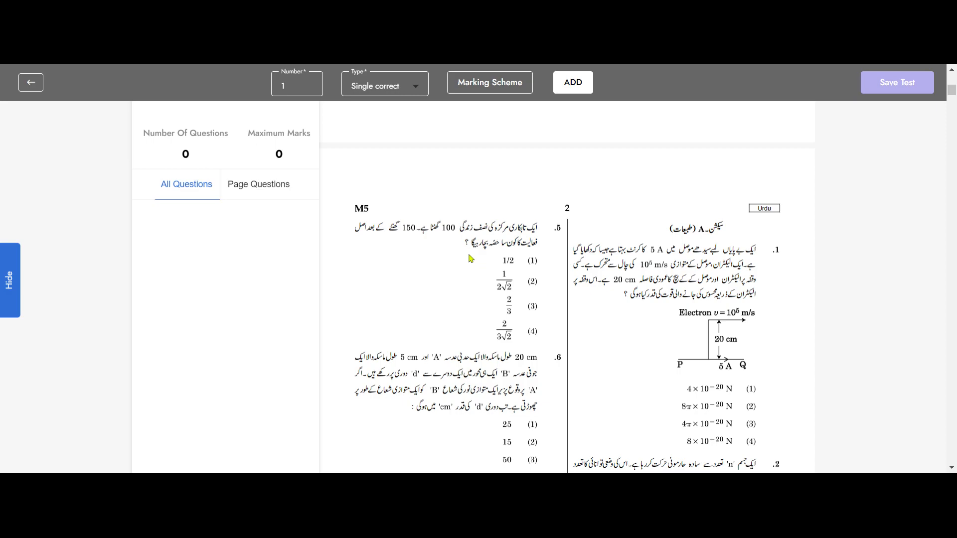
{"action": "scroll", "coordinate": [514, 272], "scroll_direction": "up", "scroll_amount": 1}
{"action": "scroll", "coordinate": [514, 271], "scroll_direction": "down", "scroll_amount": 1}
{"action": "scroll", "coordinate": [786, 282], "scroll_direction": "down", "scroll_amount": 1}
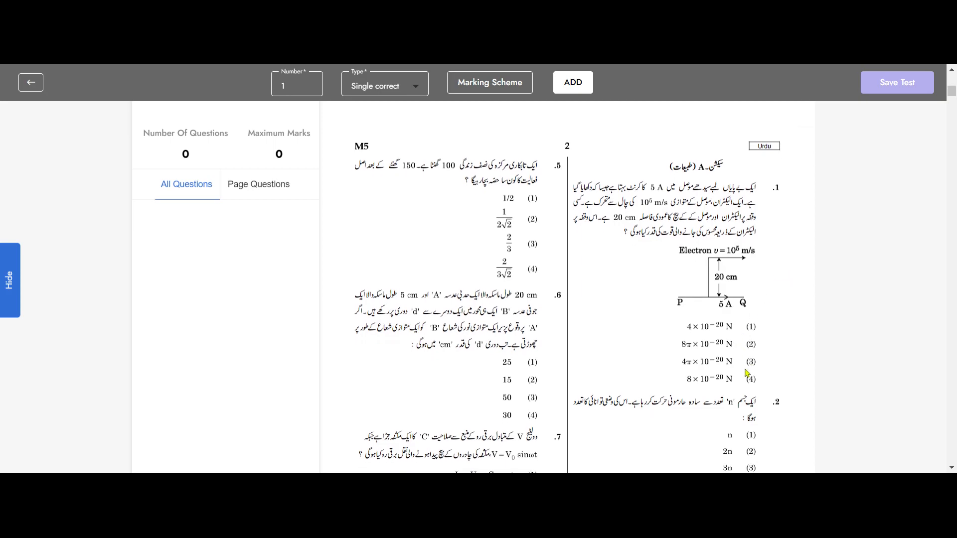
{"action": "left_click", "coordinate": [413, 93]}
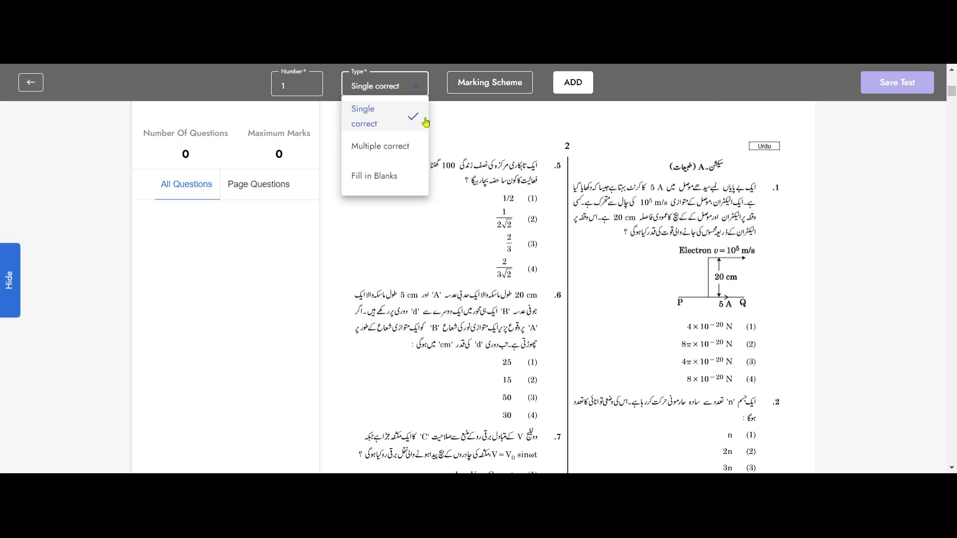
{"action": "left_click", "coordinate": [453, 128]}
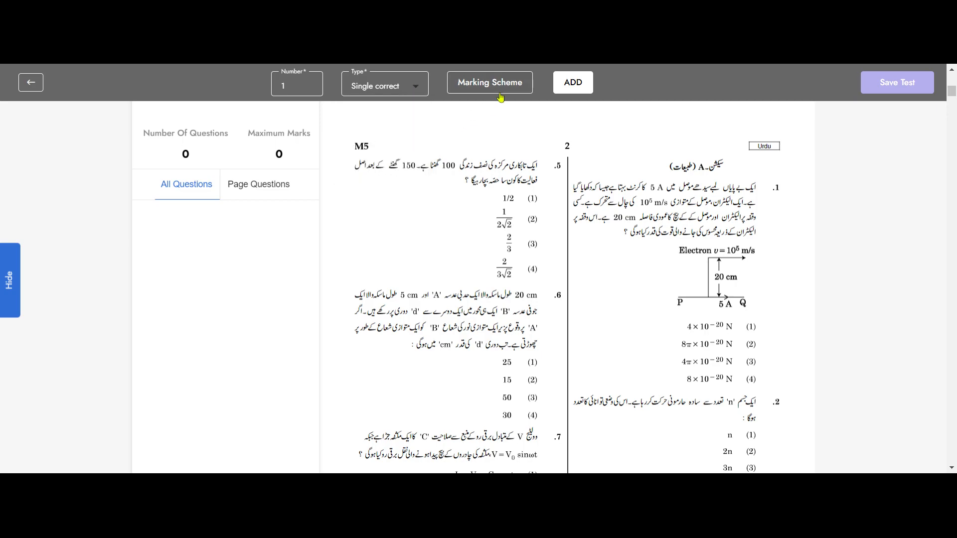
{"action": "left_click", "coordinate": [498, 84]}
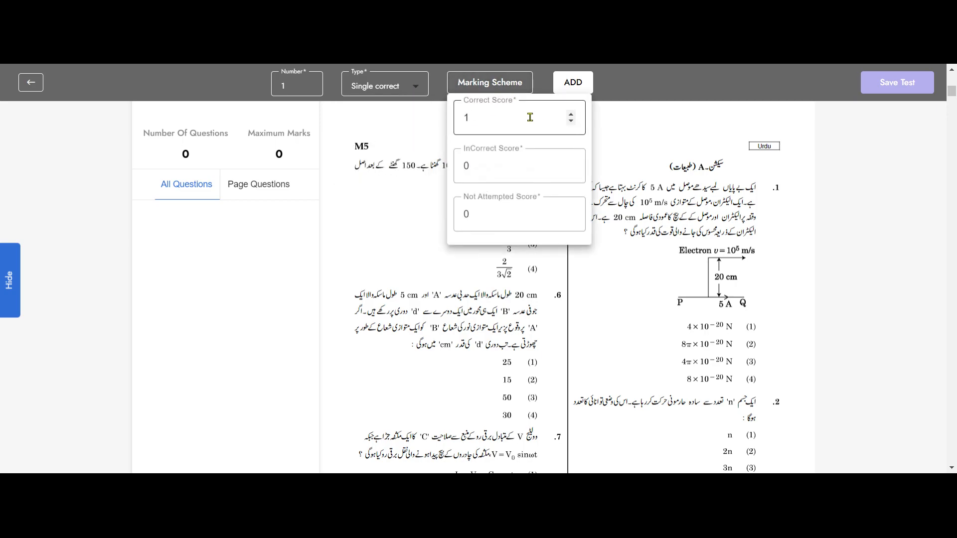
{"action": "left_click", "coordinate": [571, 115]}
{"action": "left_click", "coordinate": [572, 116]}
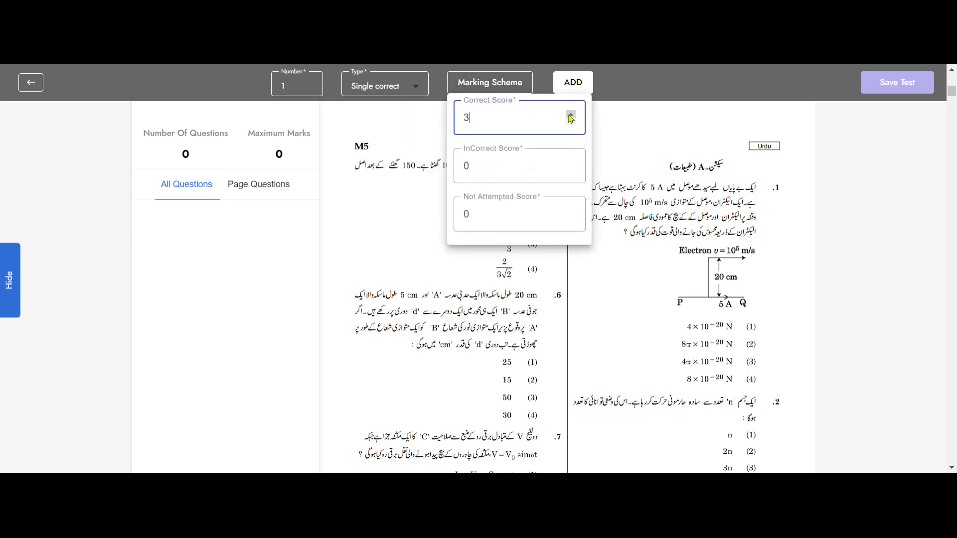
{"action": "left_click", "coordinate": [571, 116]}
{"action": "left_click", "coordinate": [572, 170]}
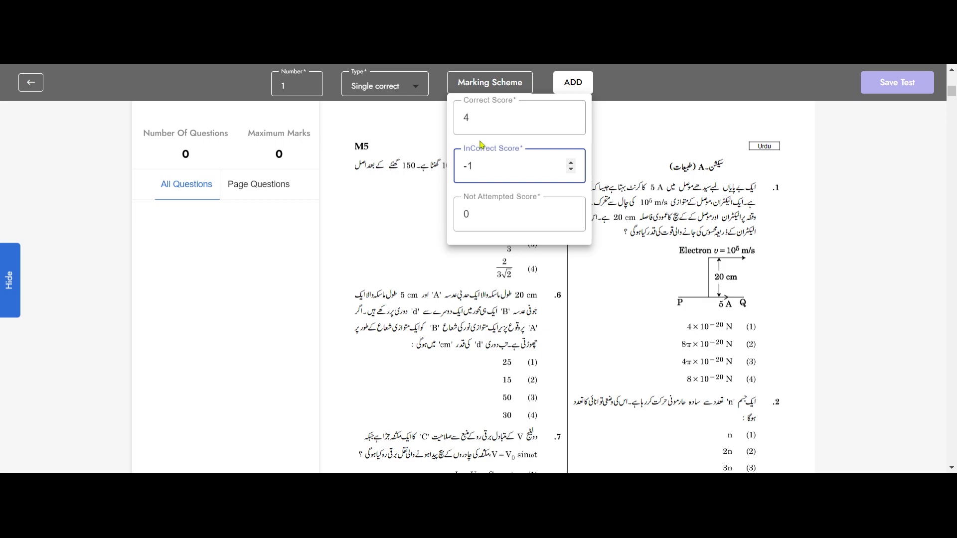
{"action": "left_click", "coordinate": [617, 150]}
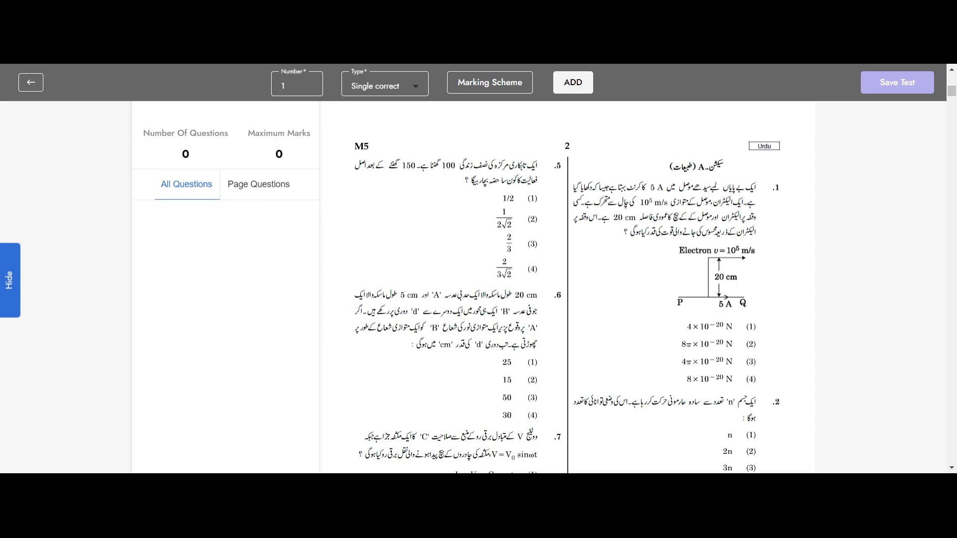
Place question 1's answer bubbles over options (1) and (2) on page 2 of the paper
{"action": "scroll", "coordinate": [675, 209], "scroll_direction": "down", "scroll_amount": 1}
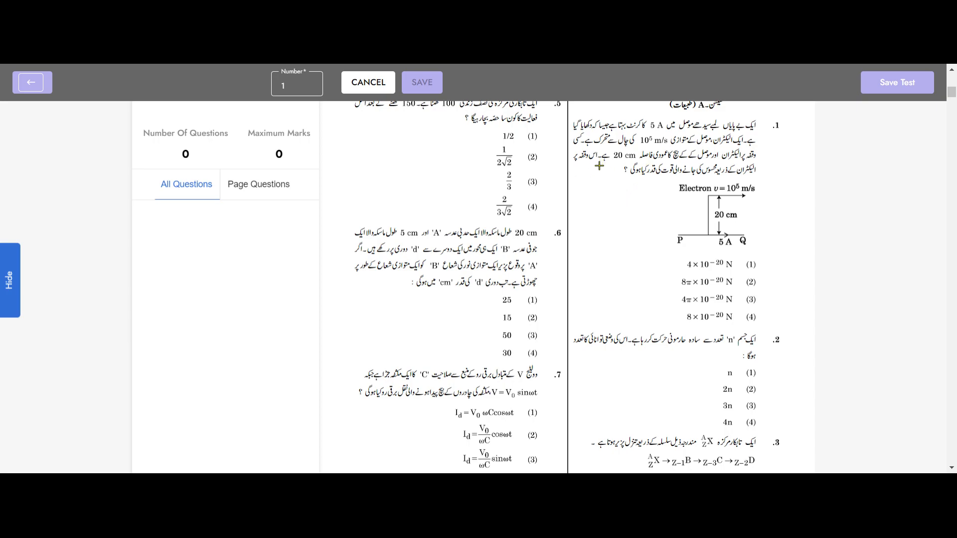
{"action": "left_click", "coordinate": [752, 264]}
{"action": "left_click", "coordinate": [751, 283]}
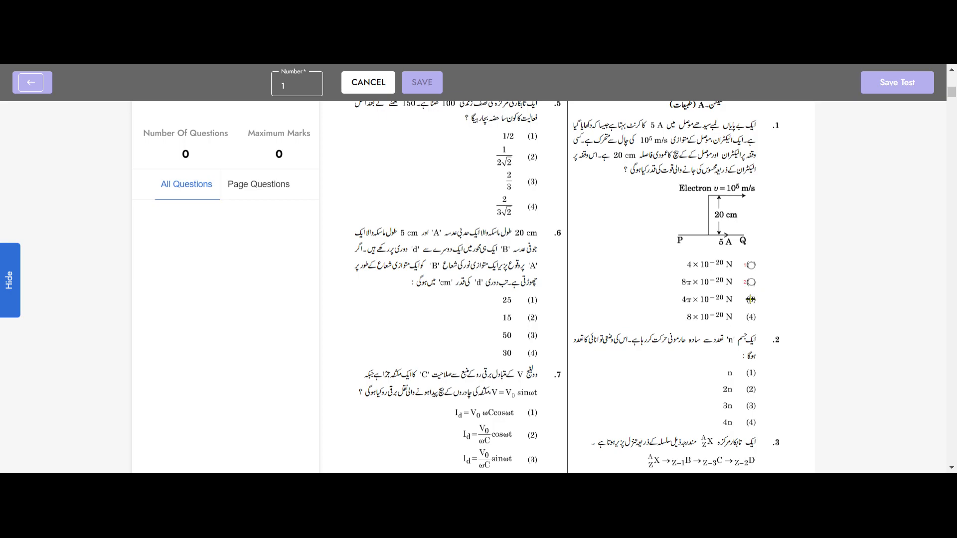
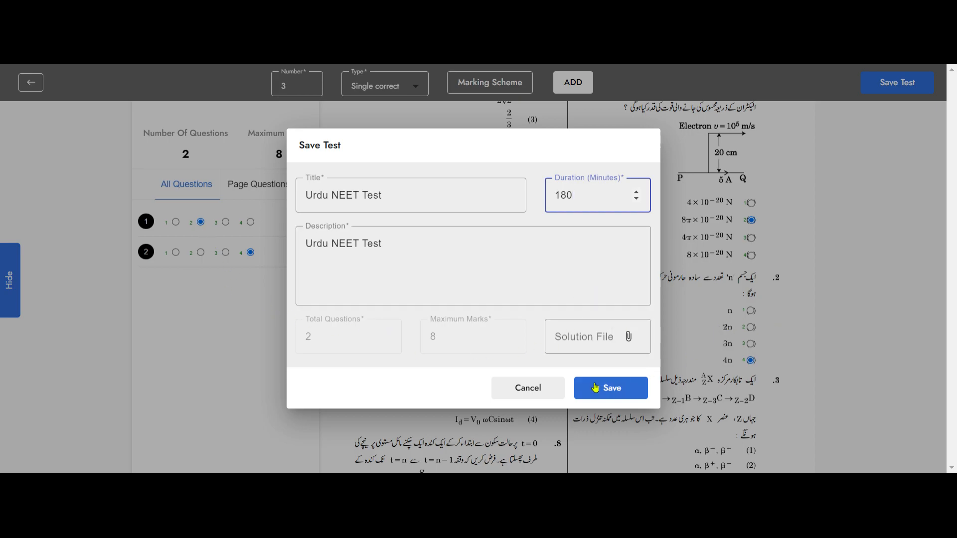
Attach M5-4.pdf as the solution file and save the Urdu NEET Test
{"action": "left_click", "coordinate": [628, 340]}
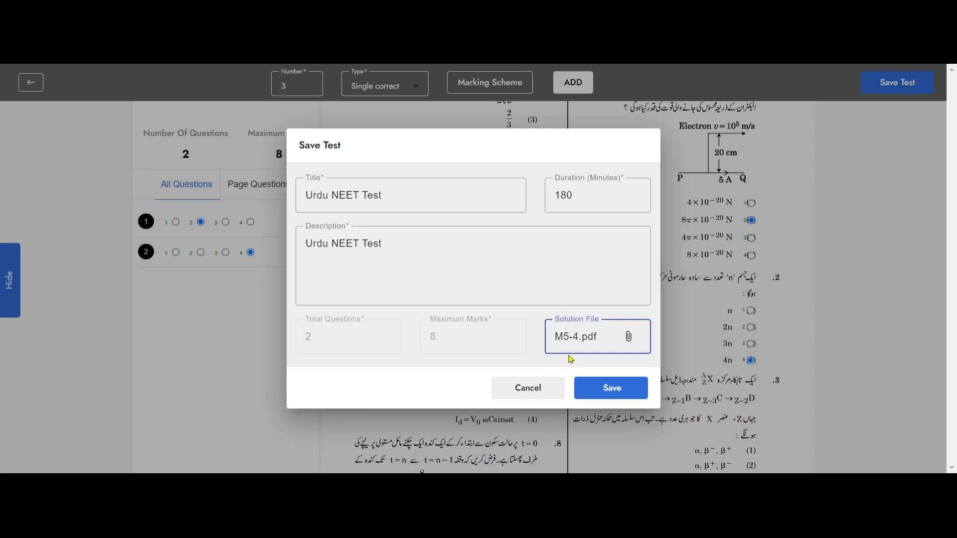
{"action": "left_click", "coordinate": [606, 392]}
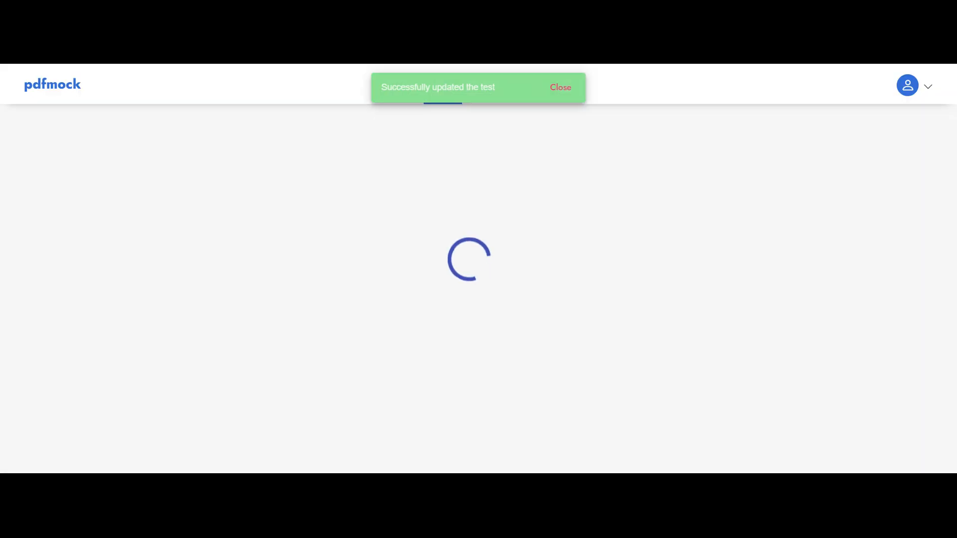
Open the Urdu NEET Test's details and view its sharing form without sharing the test
{"action": "left_click", "coordinate": [177, 211]}
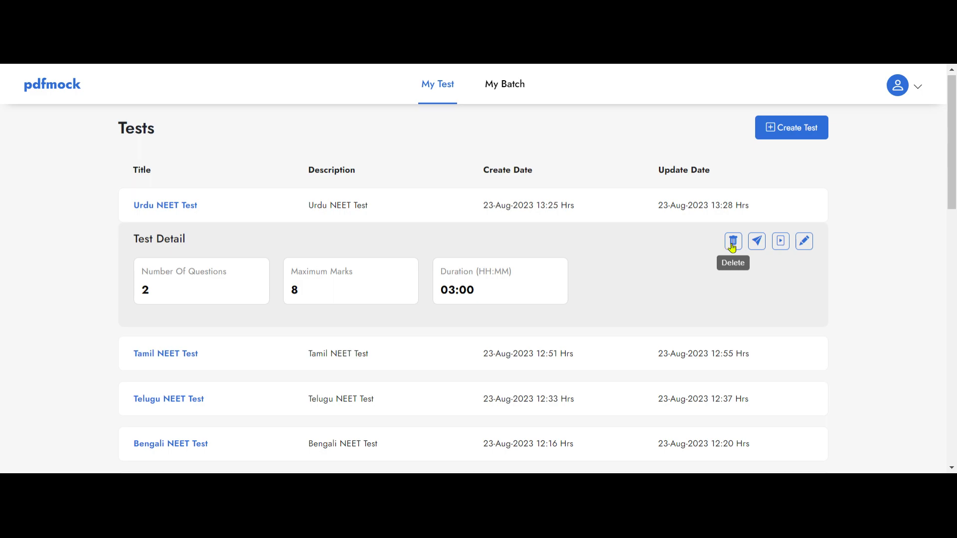
{"action": "left_click", "coordinate": [757, 241]}
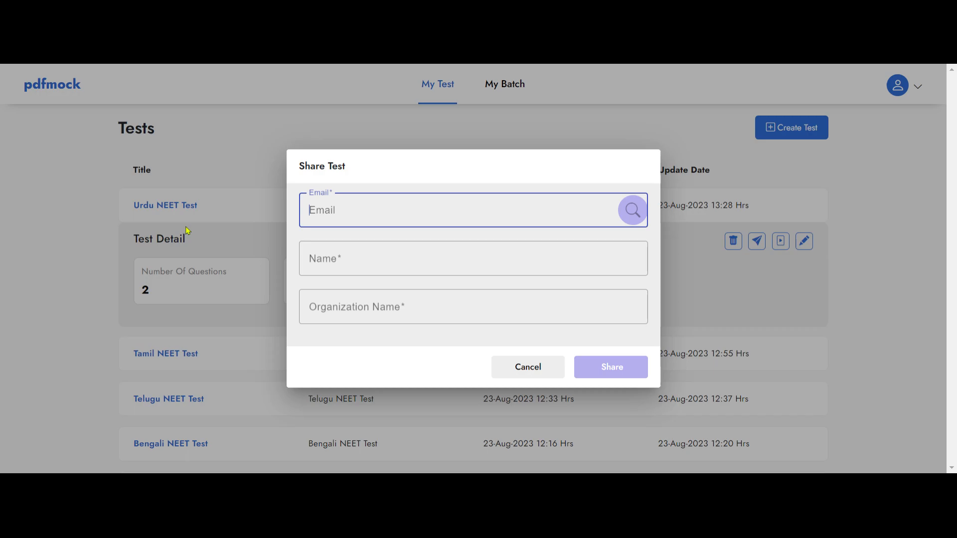
{"action": "left_click", "coordinate": [537, 374]}
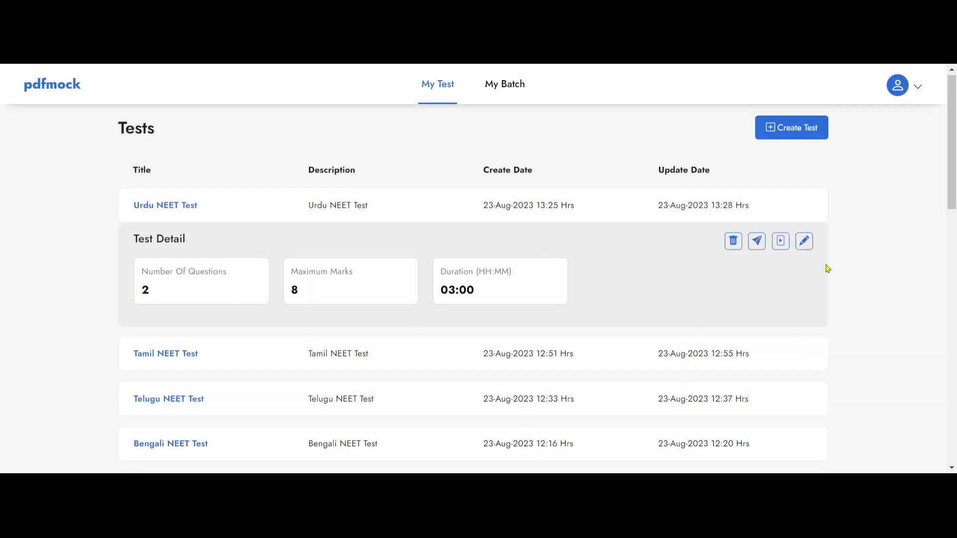
Set up the Urdu NEET Test's schedule as Open Ended for the NEET Fresher and NEET Non Fresher batches
{"action": "left_click", "coordinate": [781, 242]}
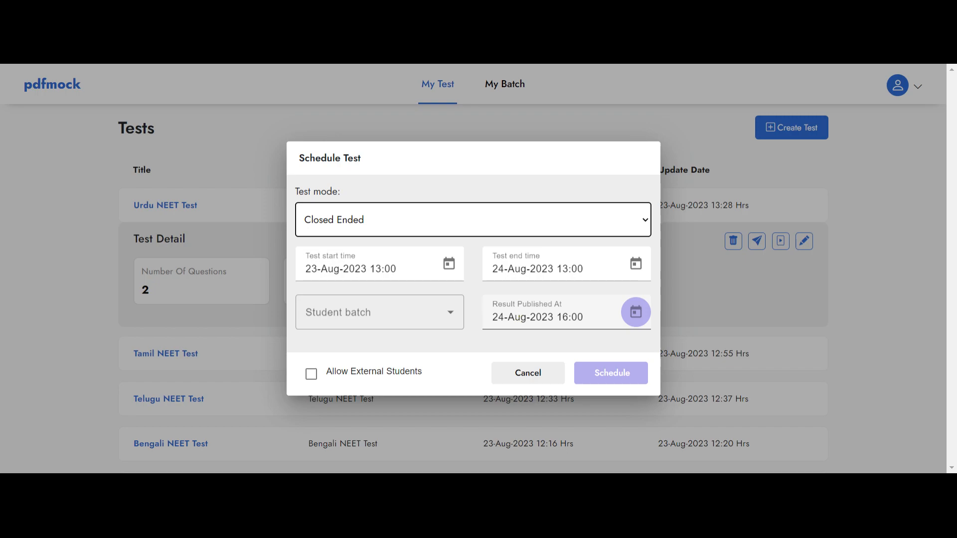
{"action": "left_click", "coordinate": [466, 229]}
{"action": "left_click", "coordinate": [418, 261]}
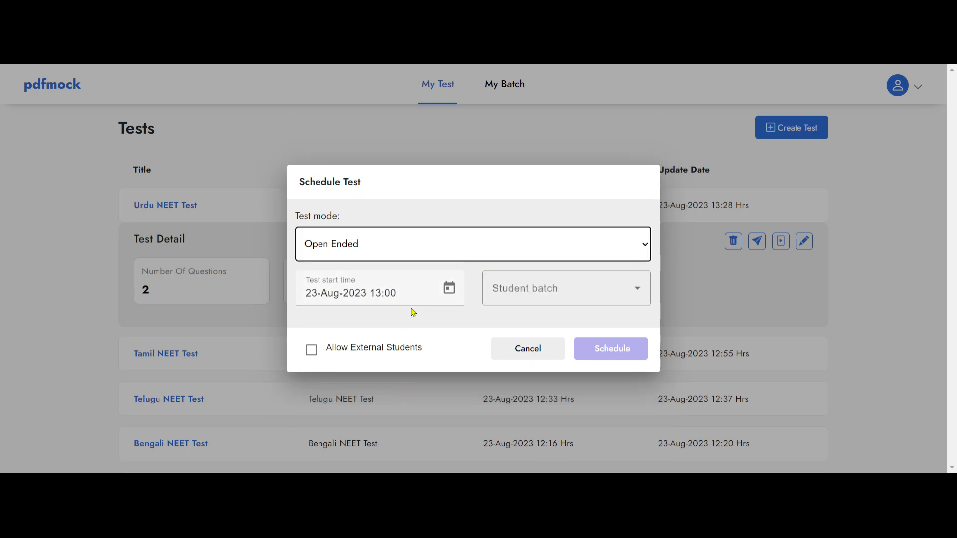
{"action": "left_click", "coordinate": [599, 294]}
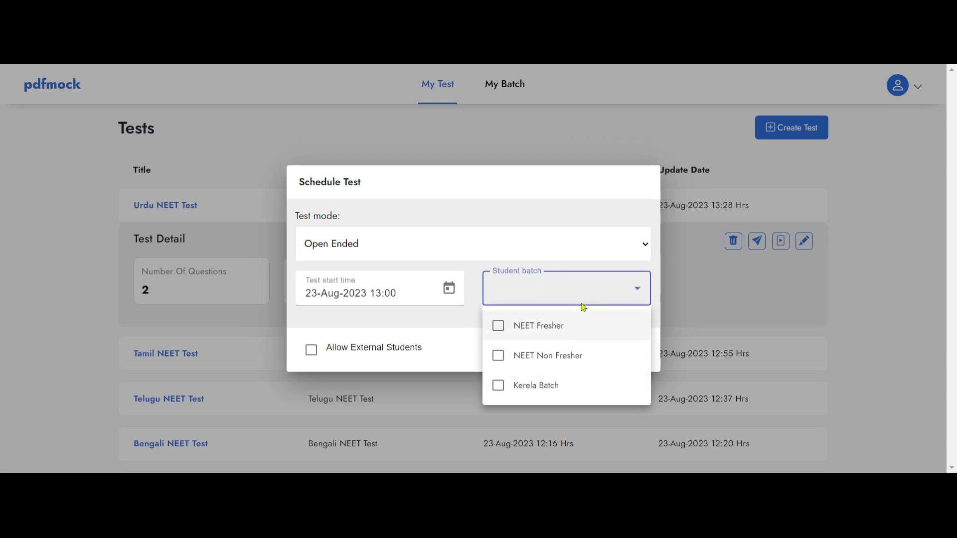
{"action": "left_click", "coordinate": [549, 326]}
{"action": "left_click", "coordinate": [543, 357]}
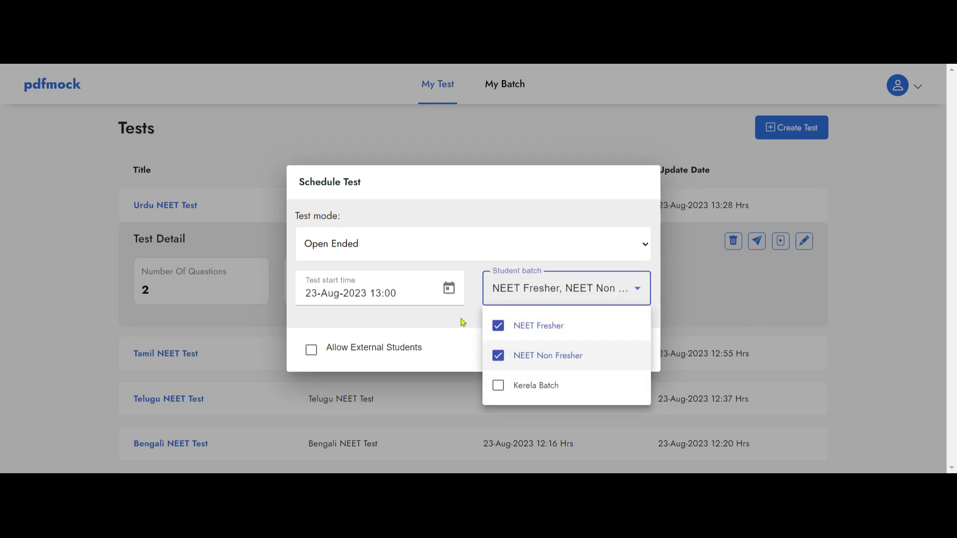
{"action": "left_click", "coordinate": [463, 322]}
Allow external students and schedule the Urdu NEET Test
{"action": "left_click", "coordinate": [312, 351]}
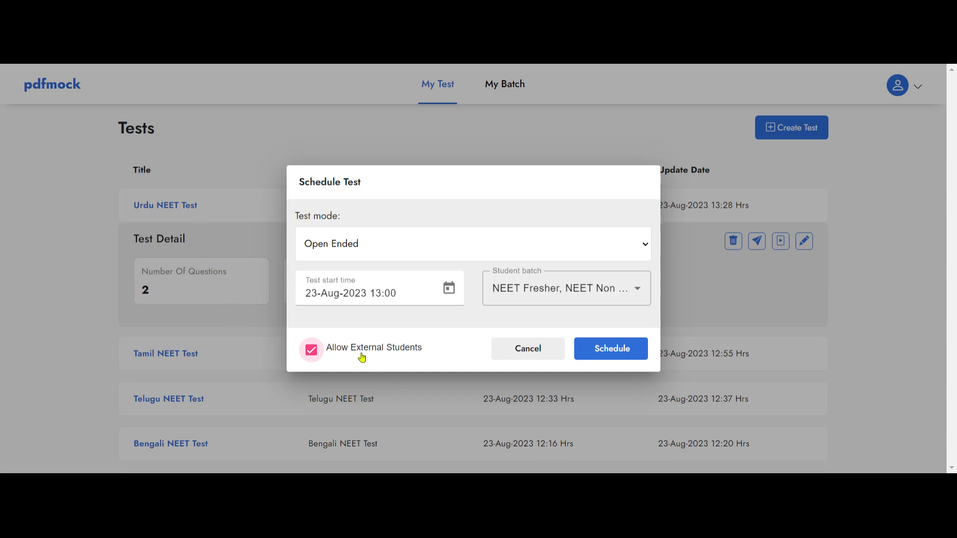
{"action": "left_click", "coordinate": [618, 351]}
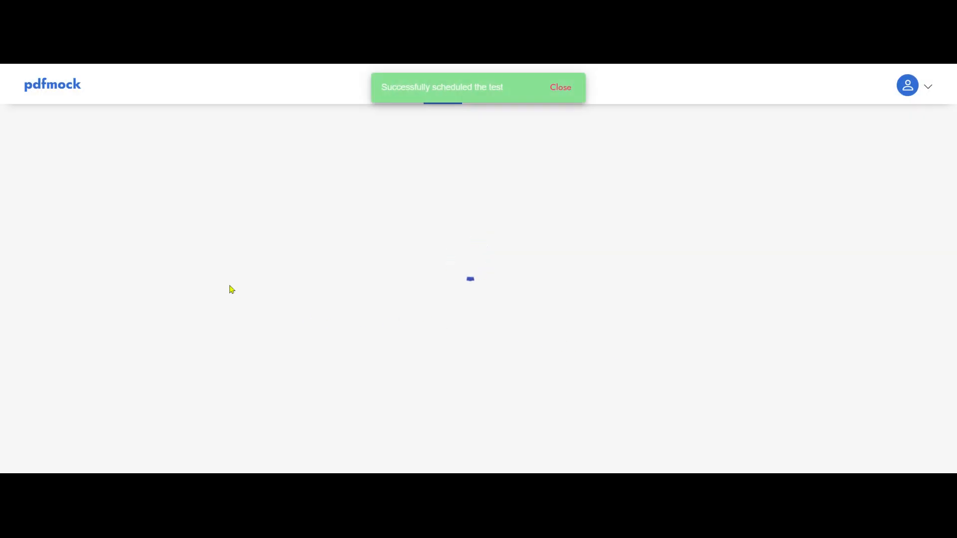
Review the Urdu NEET Test's schedule details, including its batches, test URL and QR code
{"action": "scroll", "coordinate": [145, 212], "scroll_direction": "down", "scroll_amount": 2}
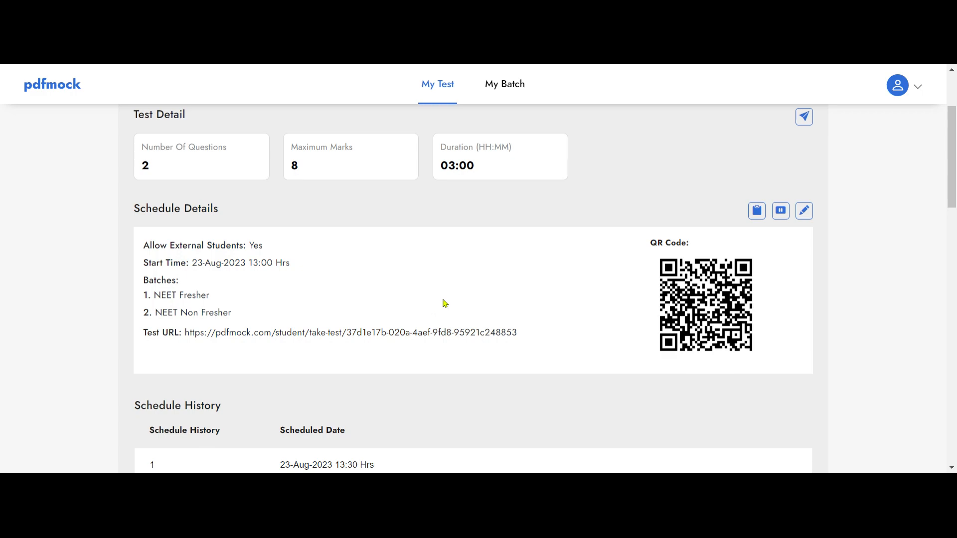
{"action": "scroll", "coordinate": [444, 302], "scroll_direction": "up", "scroll_amount": 1}
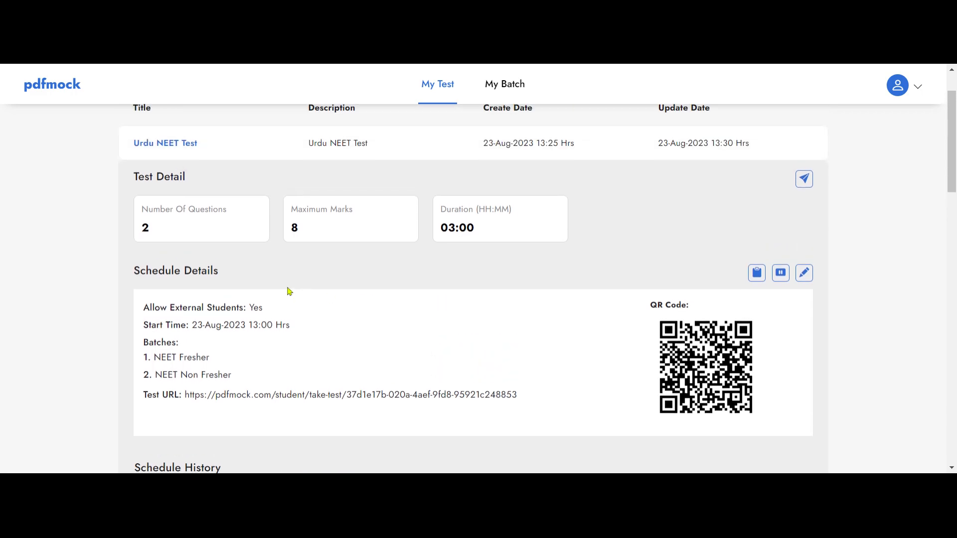